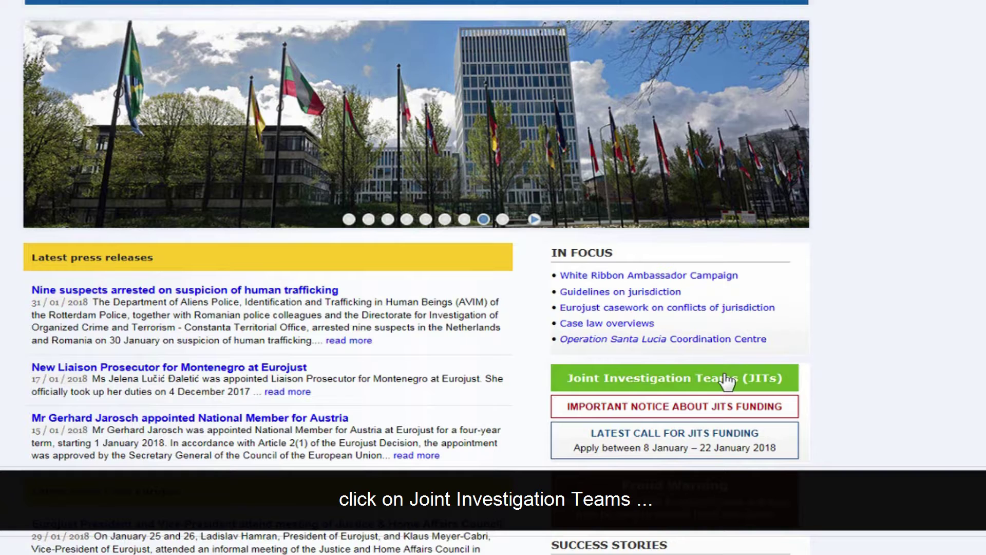
# Go from the Eurojust Joint Investigation Teams page to the JITs Portal via 'Apply via JITs portal'
pyautogui.click(726, 380)
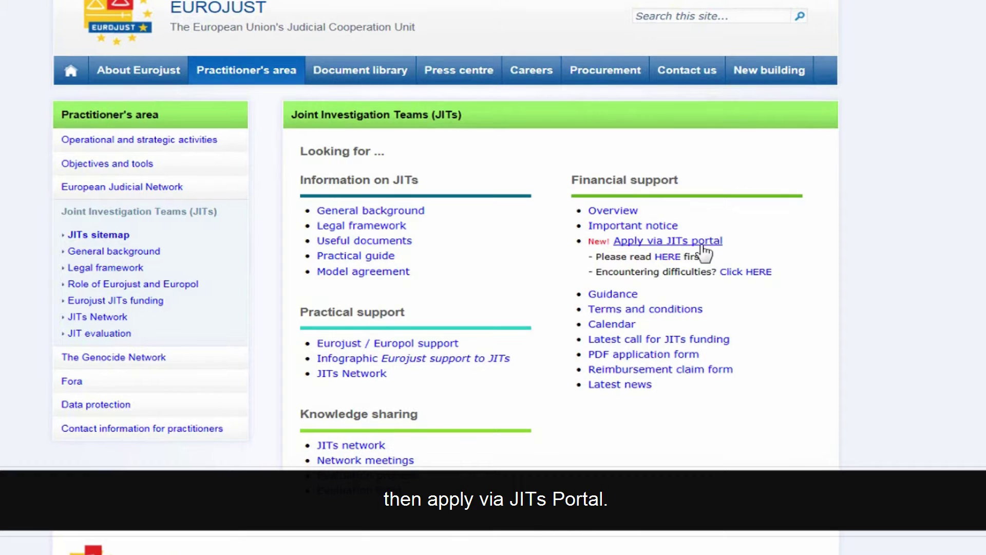
pyautogui.click(702, 247)
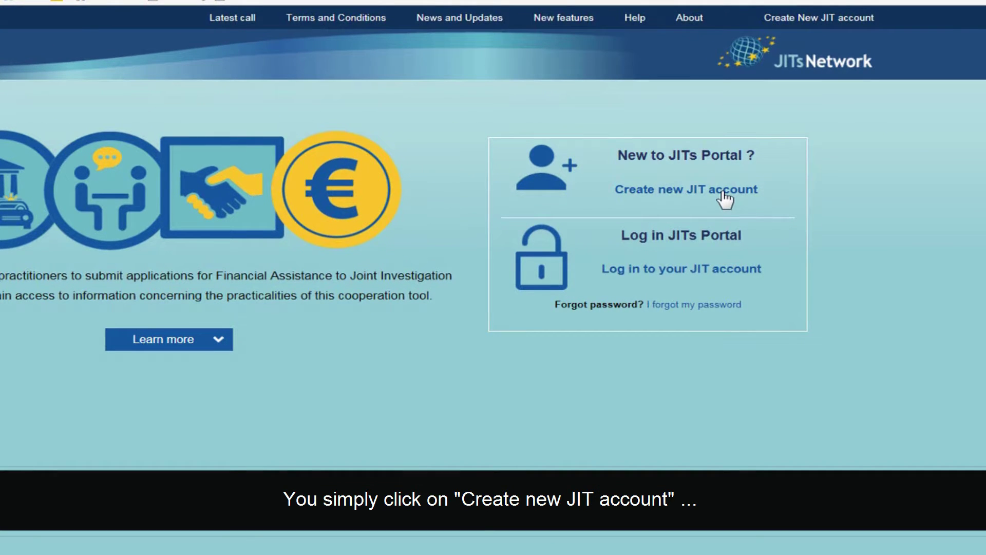
# Start a new JIT account with the user's name, phone, e-mail, organisation Prosecutor General's Office and position Prosecutor
pyautogui.click(725, 199)
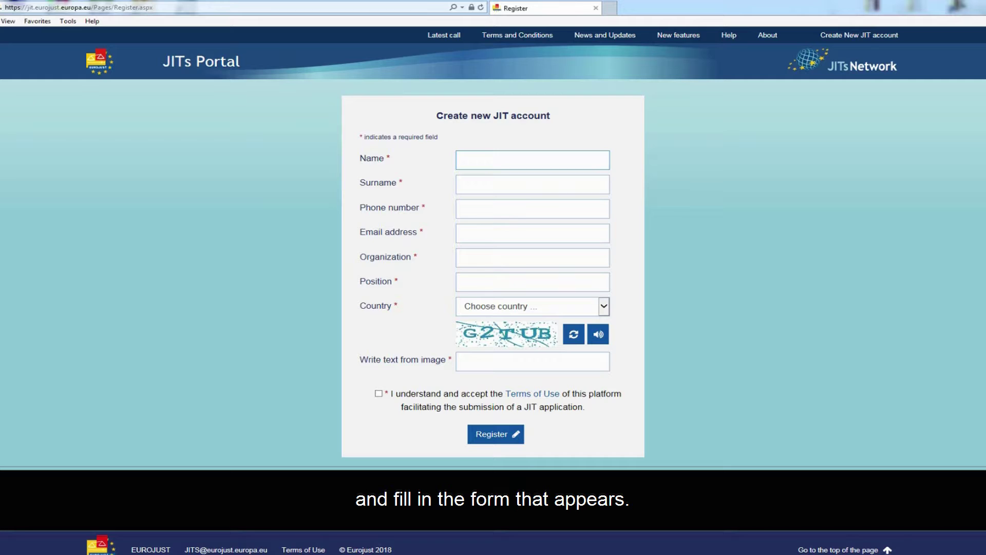
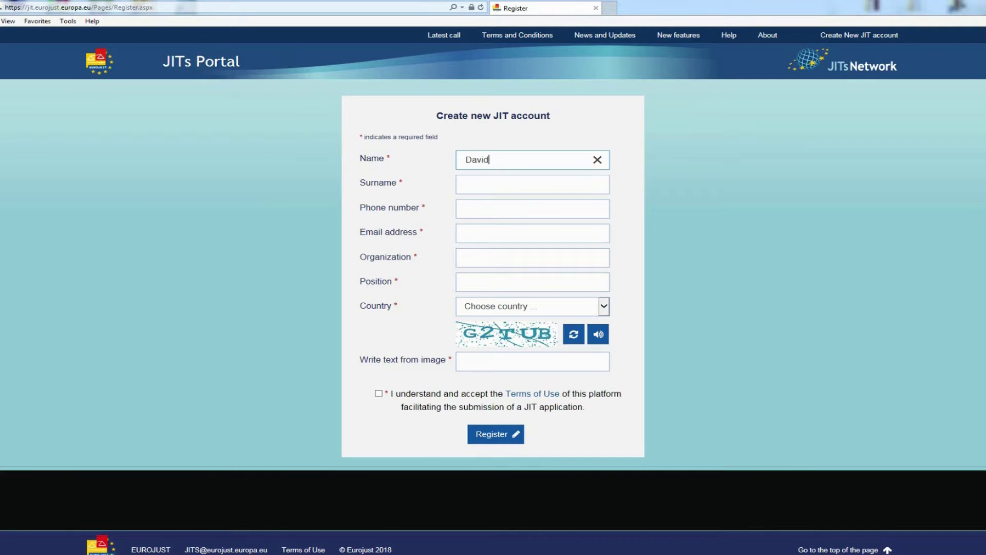
pyautogui.press('Tab')
pyautogui.press('Tab')
pyautogui.write('+420123456789')
pyautogui.press('Tab')
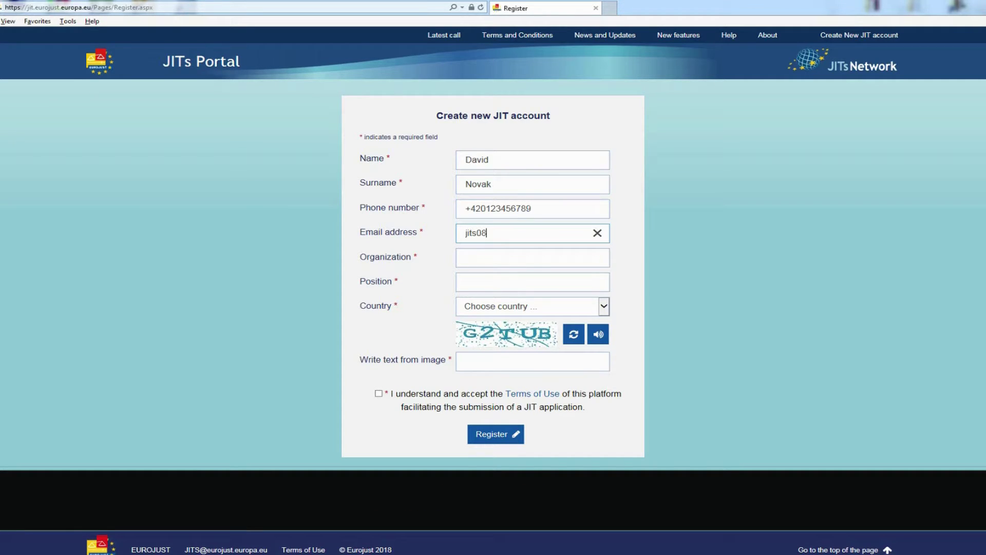
pyautogui.press('Tab')
pyautogui.write("Prosecutor General's Office")
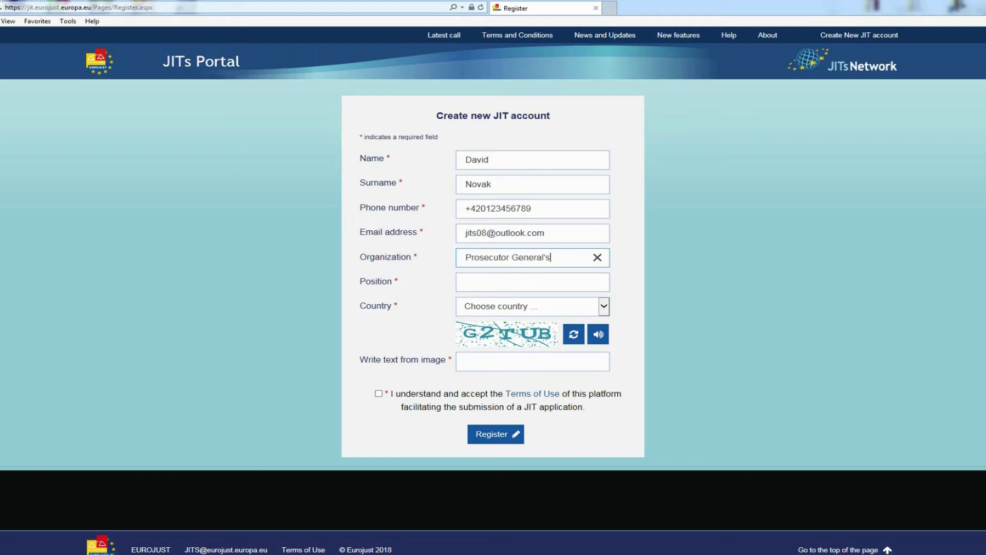
pyautogui.press('Tab')
pyautogui.write('Prosecutor')
# Choose Czech Republic as the country, enter the captcha, accept the Terms of Use and register
pyautogui.click(545, 306)
pyautogui.click(546, 354)
pyautogui.press('Tab')
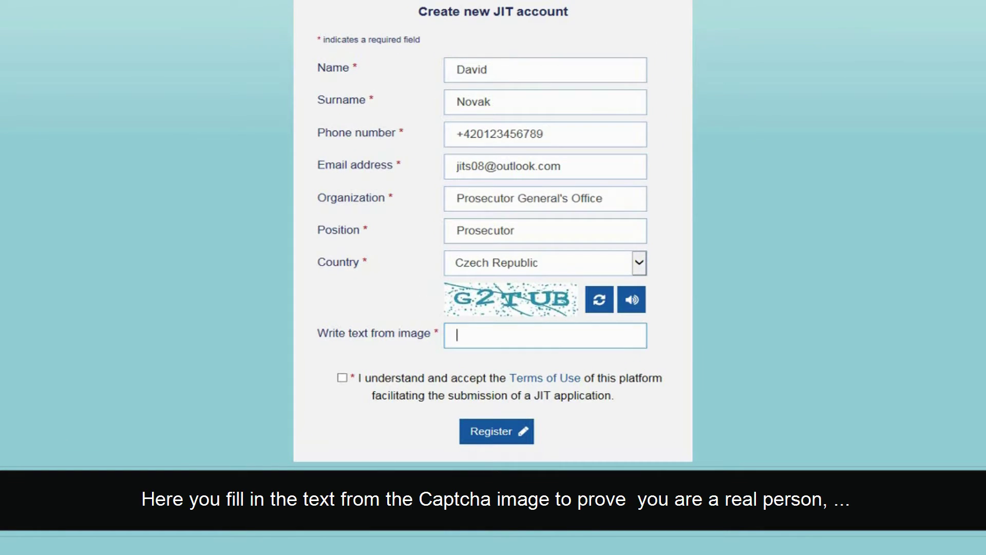
pyautogui.write('G2TUB')
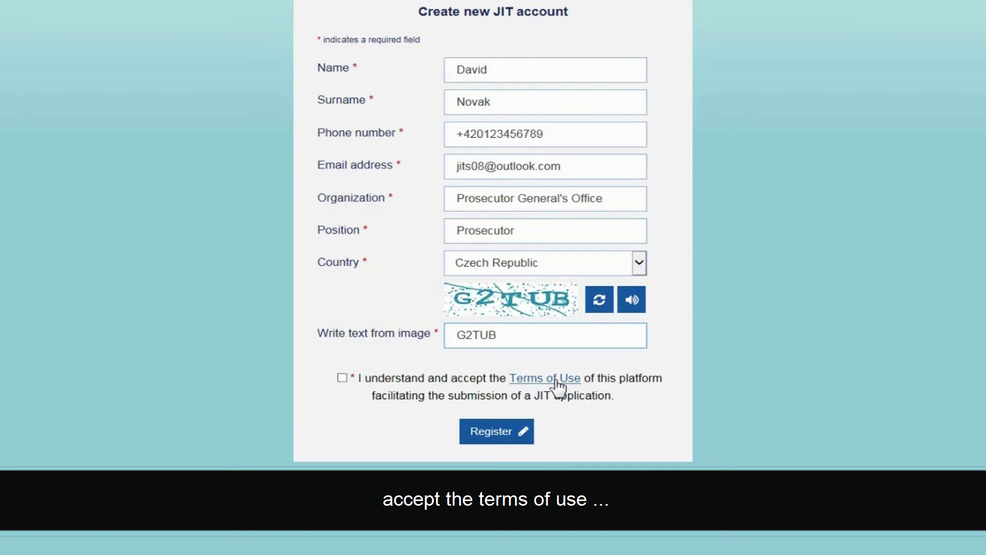
pyautogui.click(343, 378)
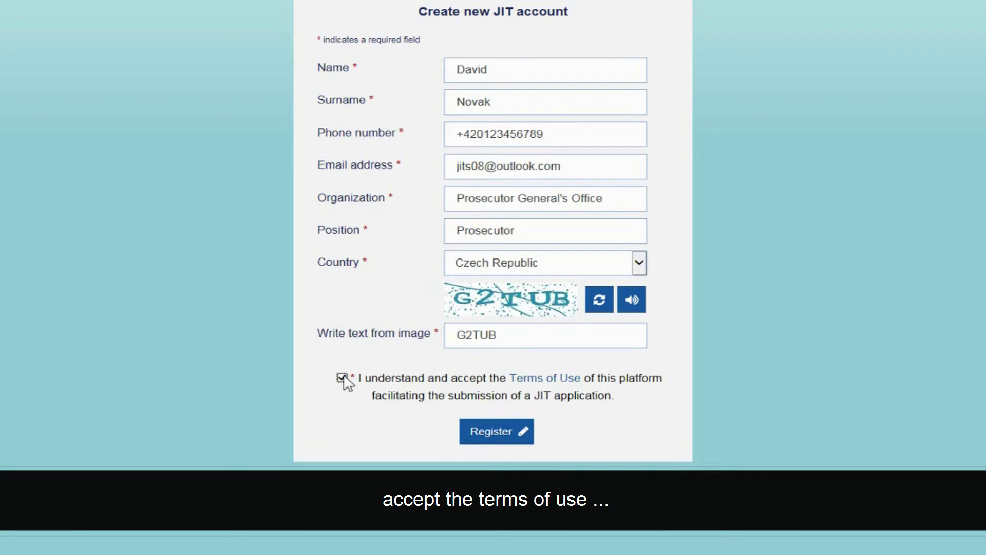
pyautogui.click(489, 433)
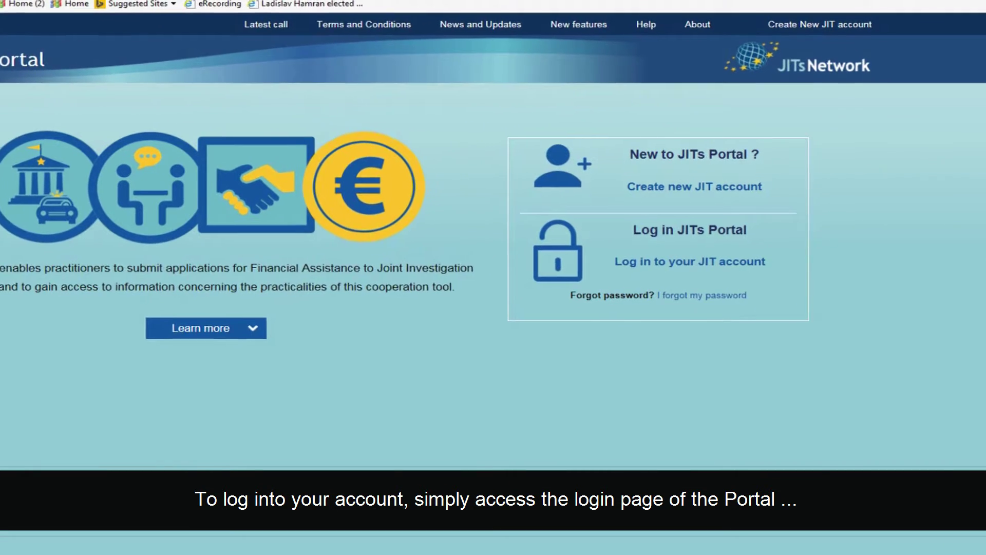
# Sign in to the JITs Portal using the account e-mail as username and the account password
pyautogui.click(689, 269)
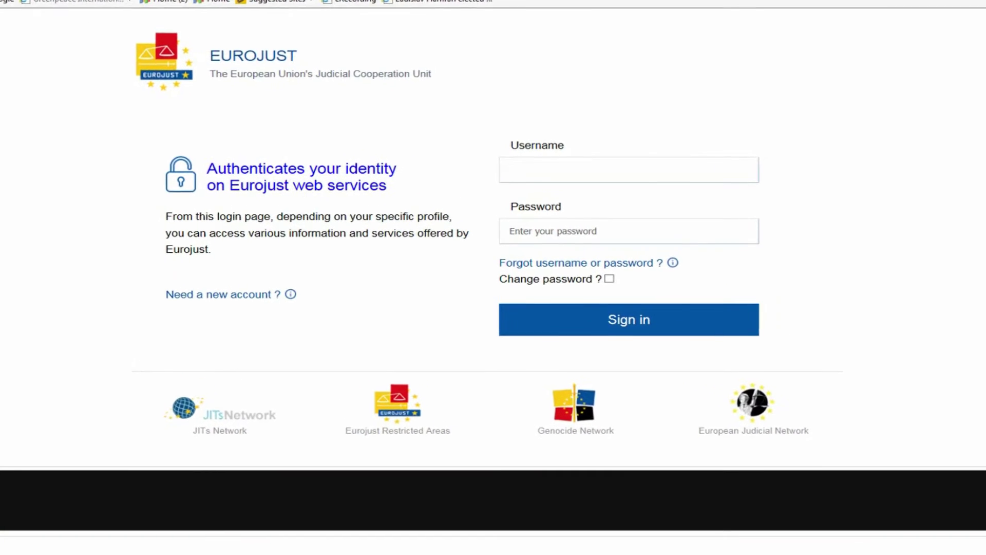
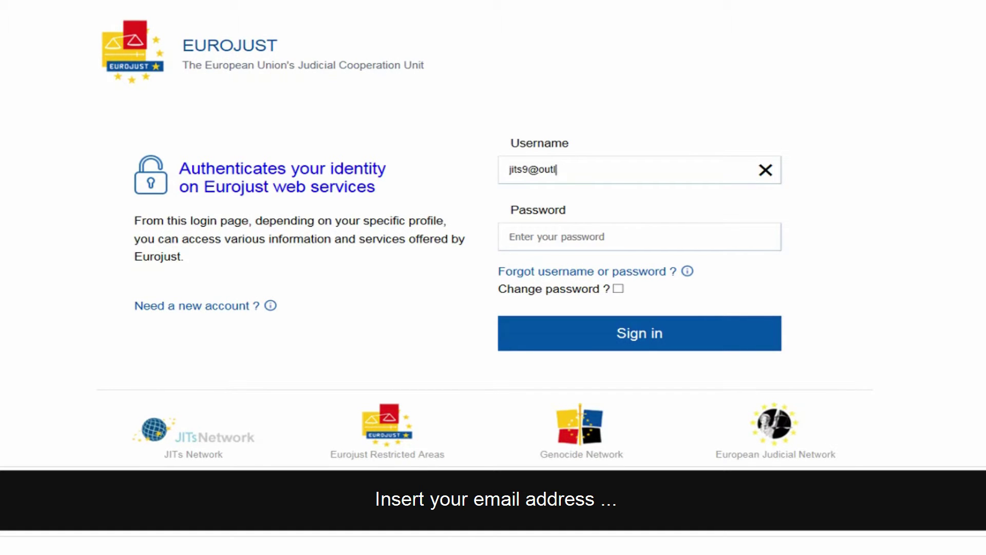
pyautogui.click(565, 237)
pyautogui.write('•••')
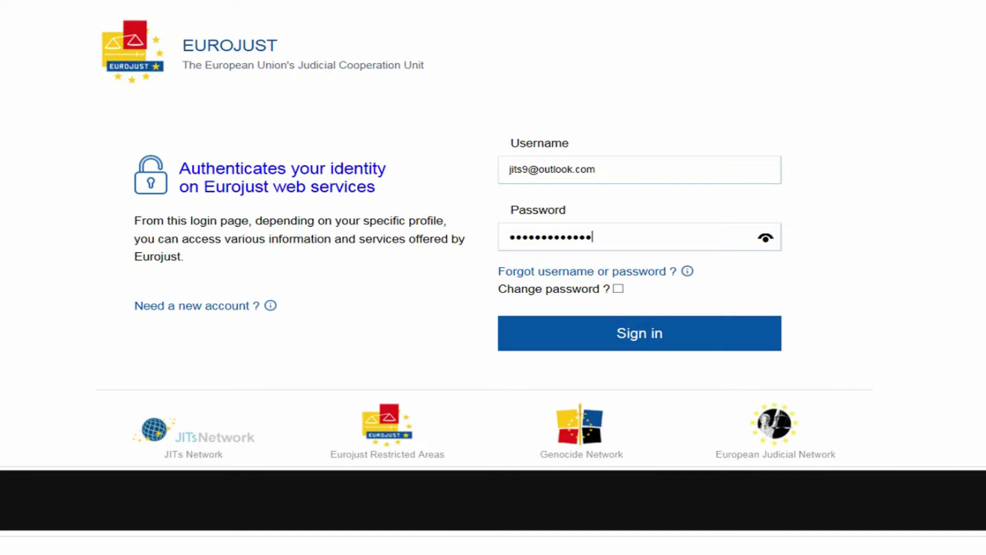
pyautogui.click(722, 329)
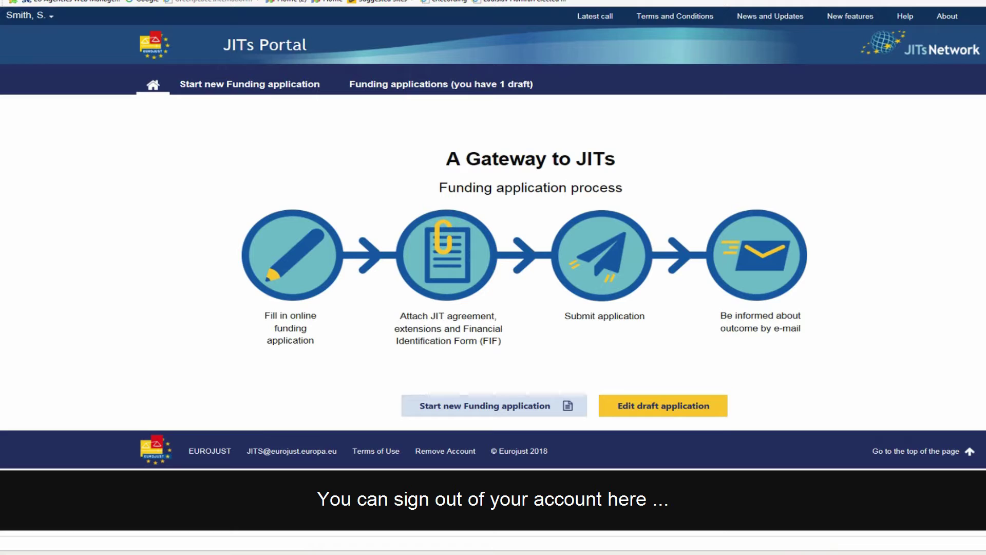
pyautogui.click(29, 15)
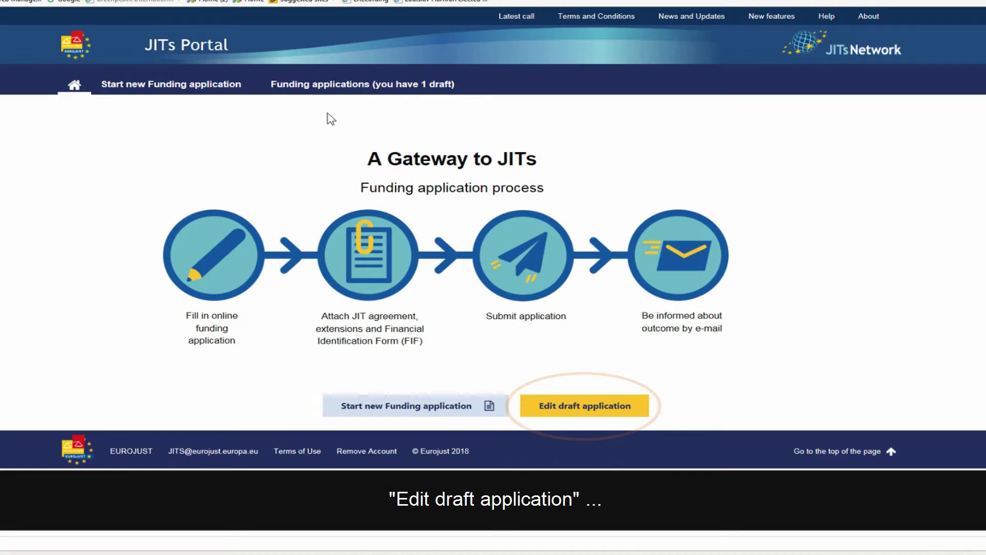
pyautogui.click(326, 85)
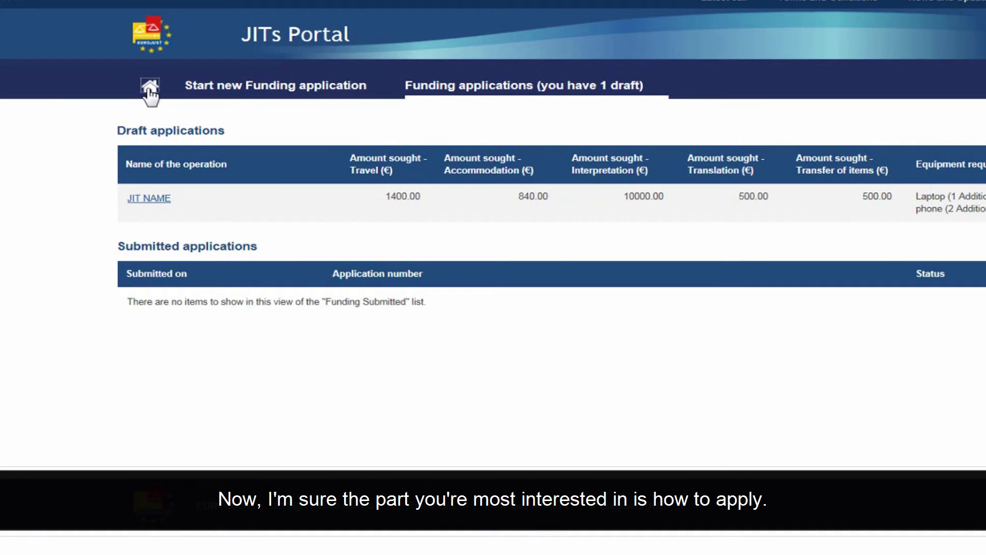
pyautogui.click(150, 88)
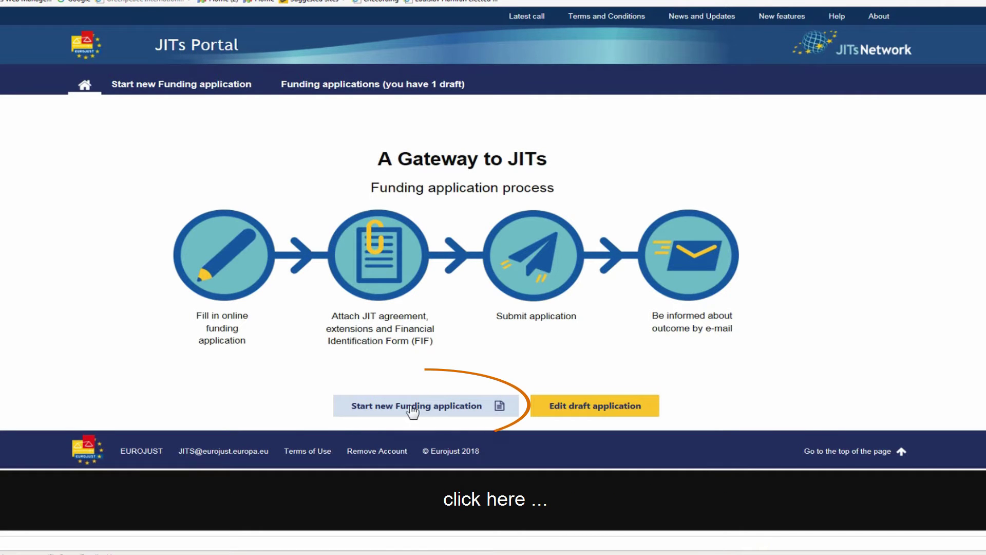
# Start a new funding application named 'Operation X', keeping Yes for question 1.2
pyautogui.click(190, 84)
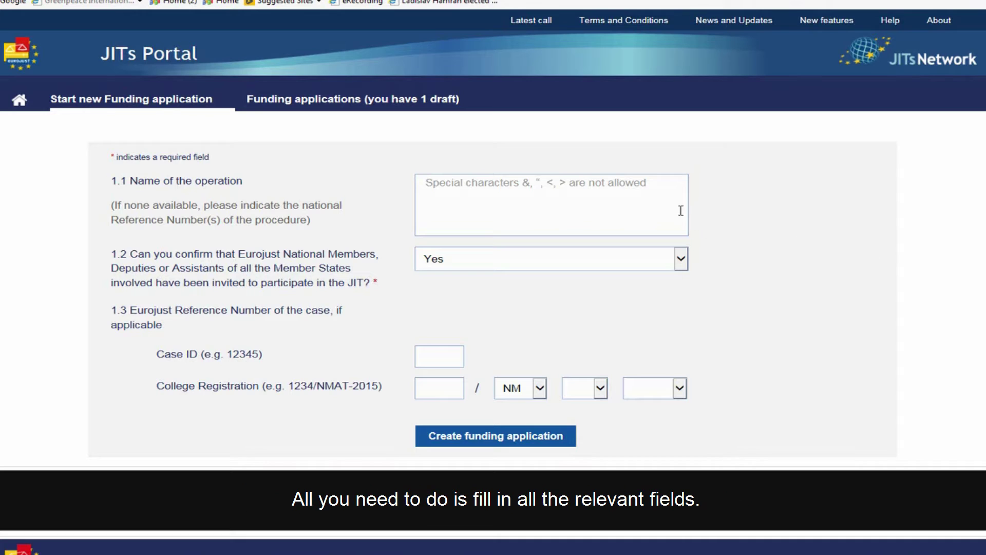
pyautogui.click(622, 194)
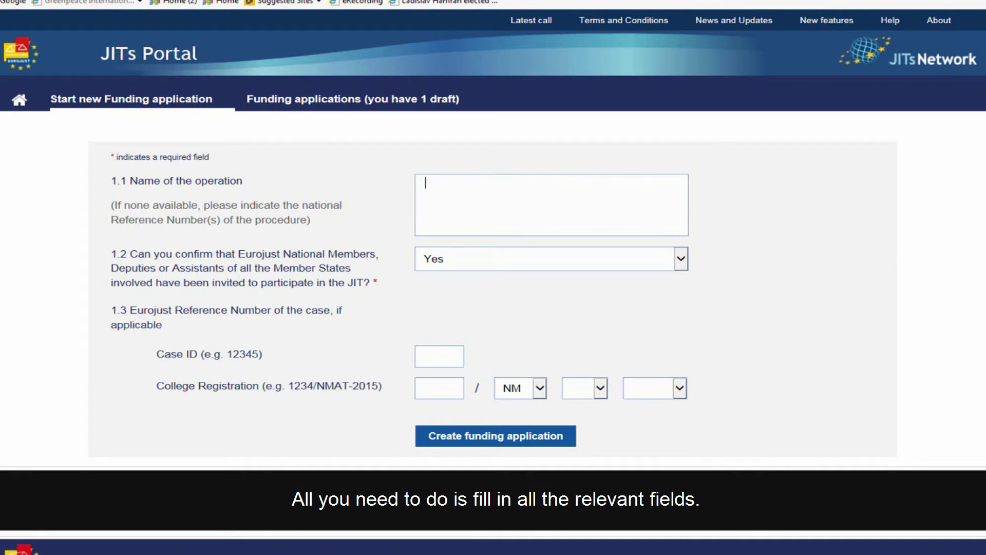
pyautogui.write('Operation X')
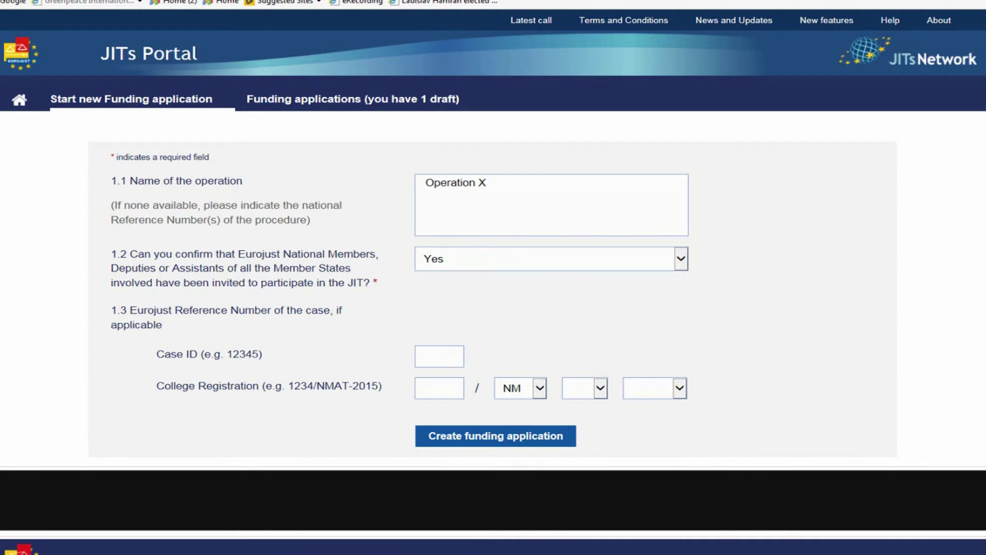
pyautogui.click(680, 259)
pyautogui.click(539, 255)
# Enter Case ID 1234 and College Registration 1234/NM/AT/2013, then create the application
pyautogui.click(451, 356)
pyautogui.write('1234')
pyautogui.press('Tab')
pyautogui.write('1234')
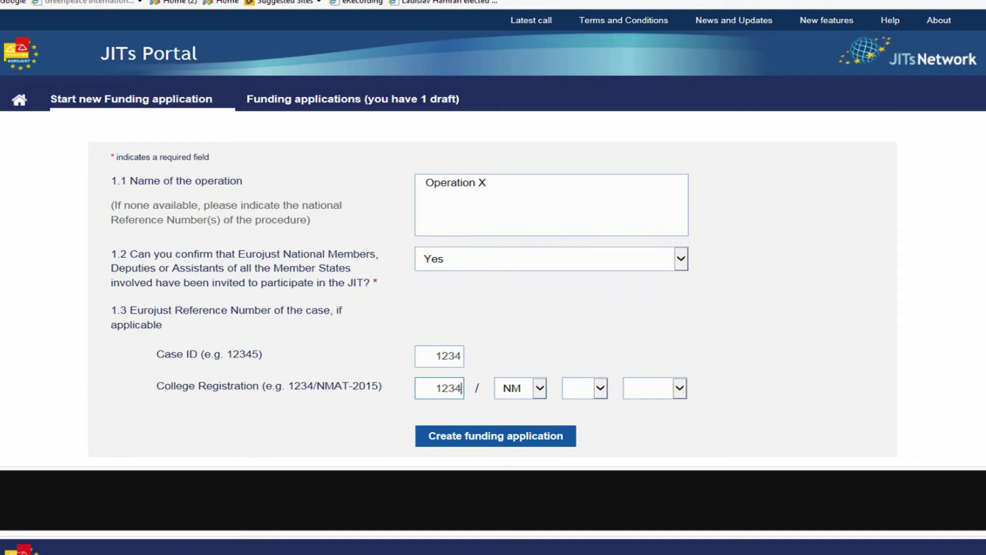
pyautogui.press('Tab')
pyautogui.press('Tab')
pyautogui.press('a')
pyautogui.press('Tab')
pyautogui.click(679, 387)
pyautogui.click(652, 516)
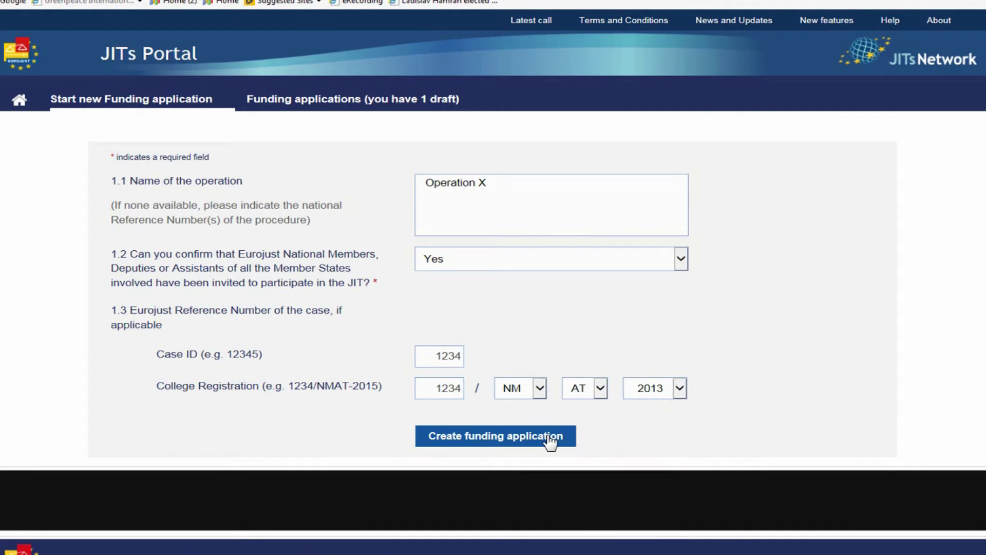
pyautogui.click(550, 439)
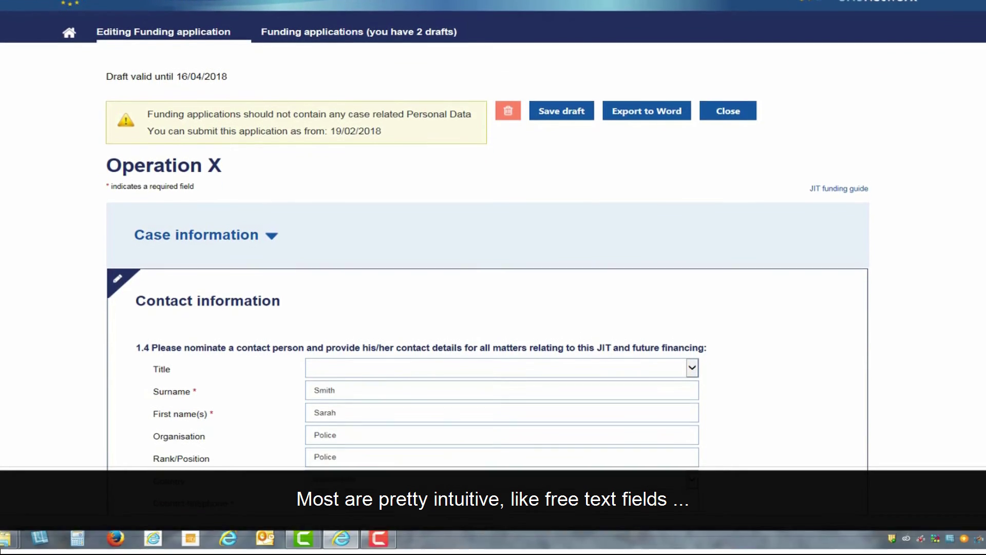
# Retype the contact's surname in section 1.4 and set the contact's title to Mrs
pyautogui.moveTo(389, 364); pyautogui.dragTo(194, 364)
pyautogui.write('Sm')
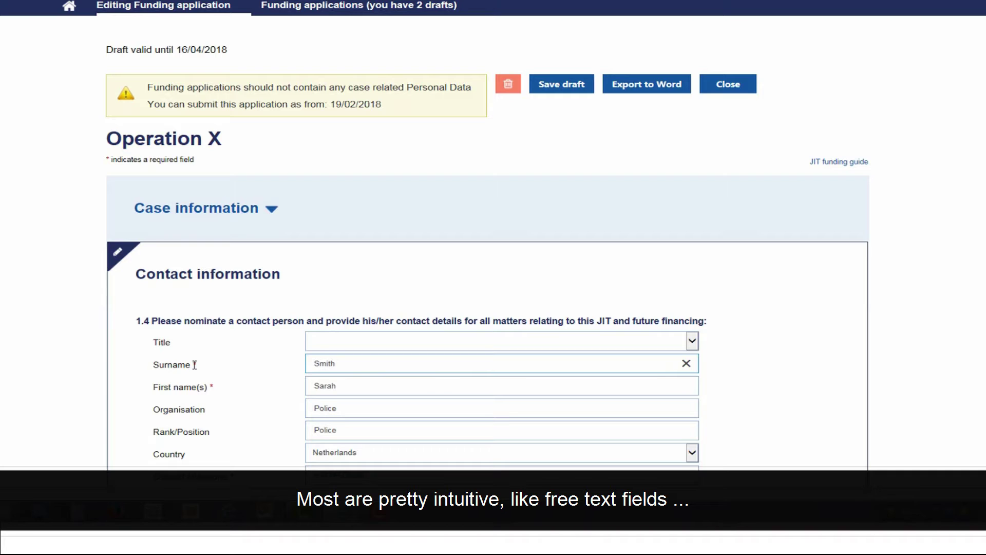
pyautogui.click(692, 342)
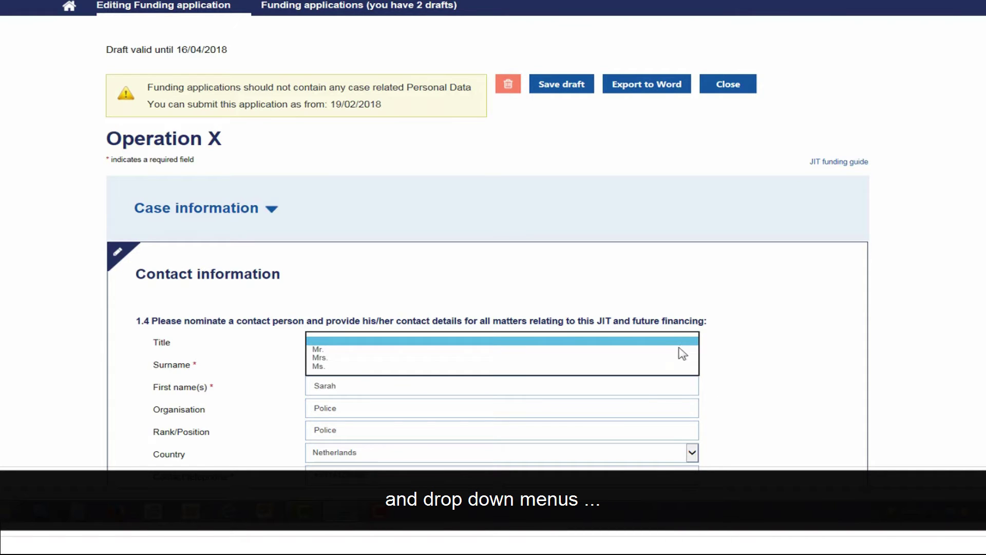
pyautogui.click(679, 361)
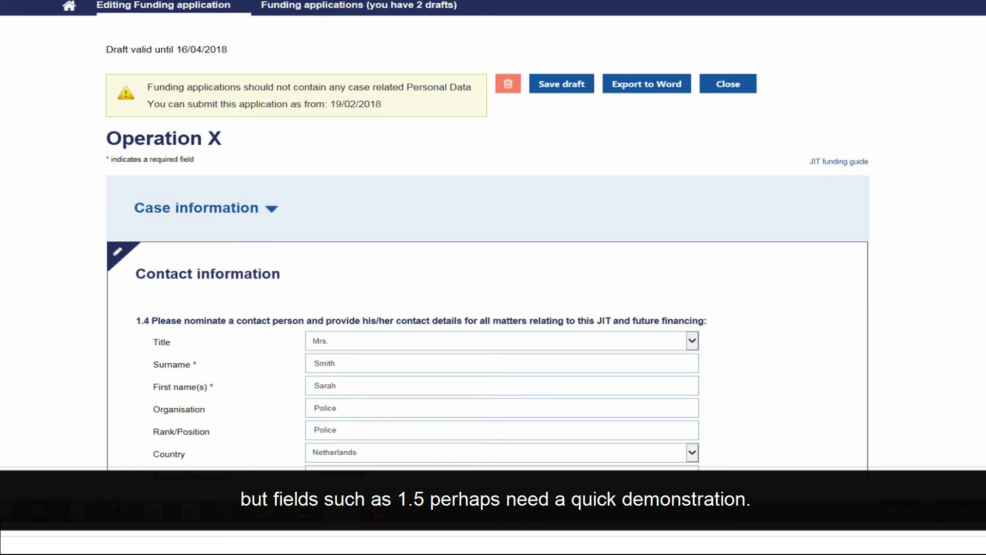
pyautogui.scroll(-4, 482, 341)
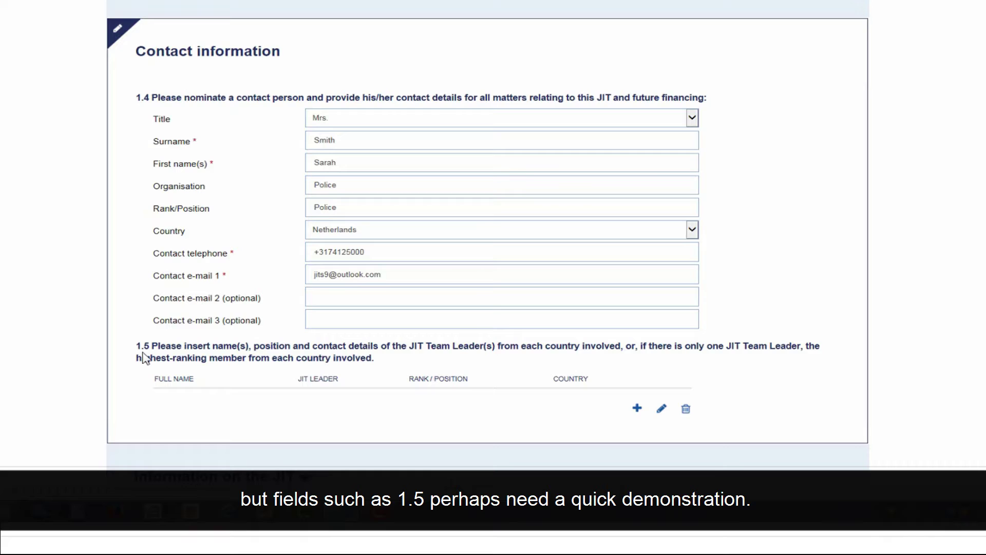
# Add a JIT Team Leader row with the leader's name, leader Yes, rank 'Rank' and country Netherlands
pyautogui.click(638, 409)
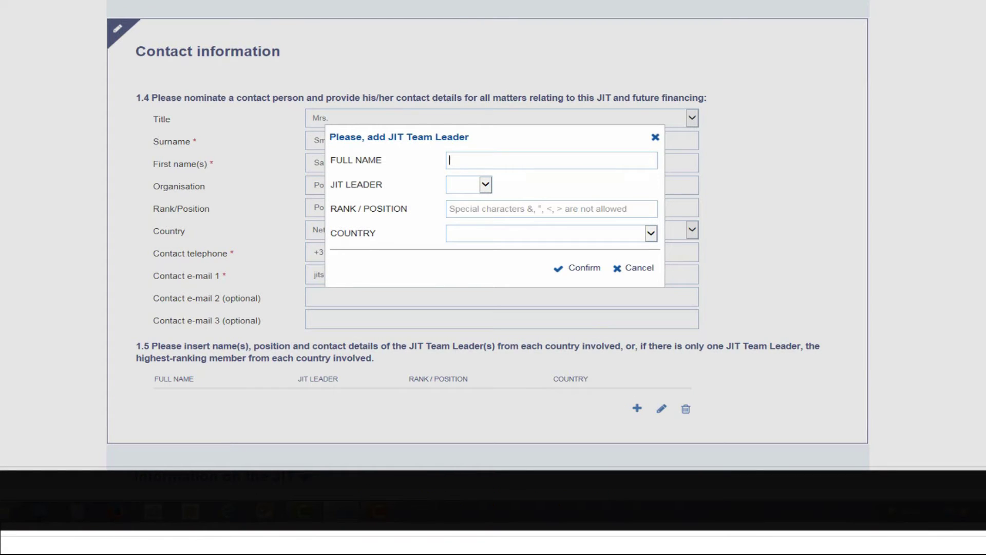
pyautogui.press('Tab')
pyautogui.hotkey('alt', 'Down')
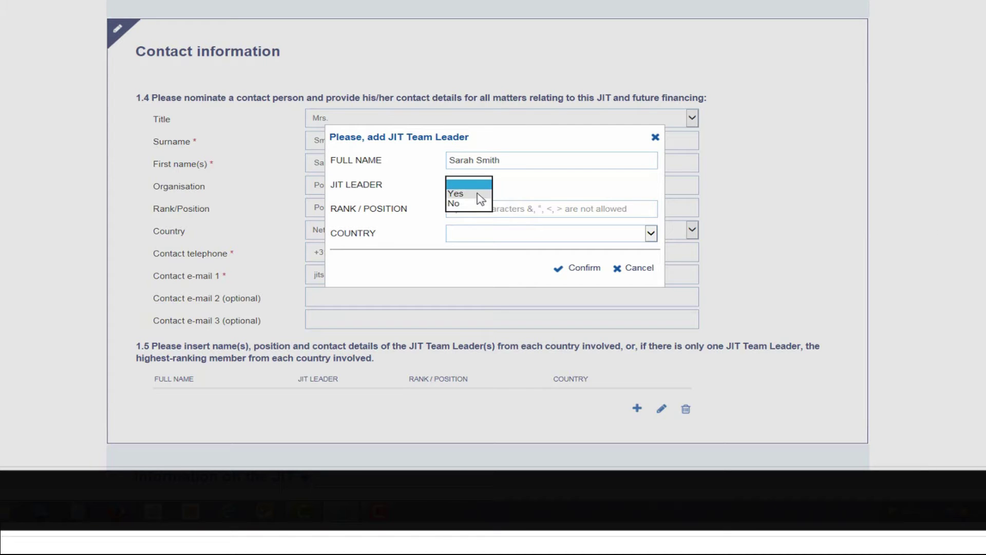
pyautogui.press('Return')
pyautogui.press('Tab')
pyautogui.write('Rank')
pyautogui.press('Tab')
pyautogui.press('n')
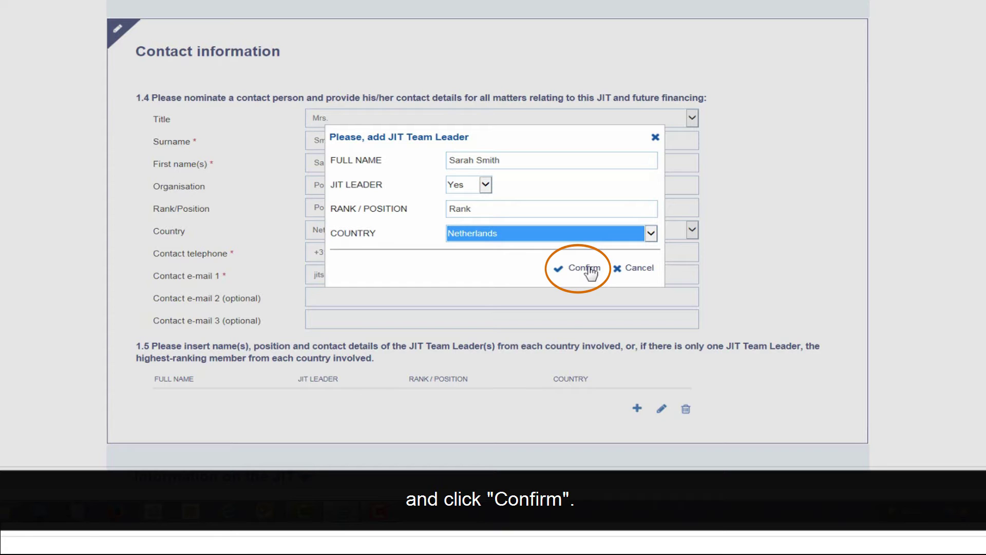
pyautogui.click(586, 268)
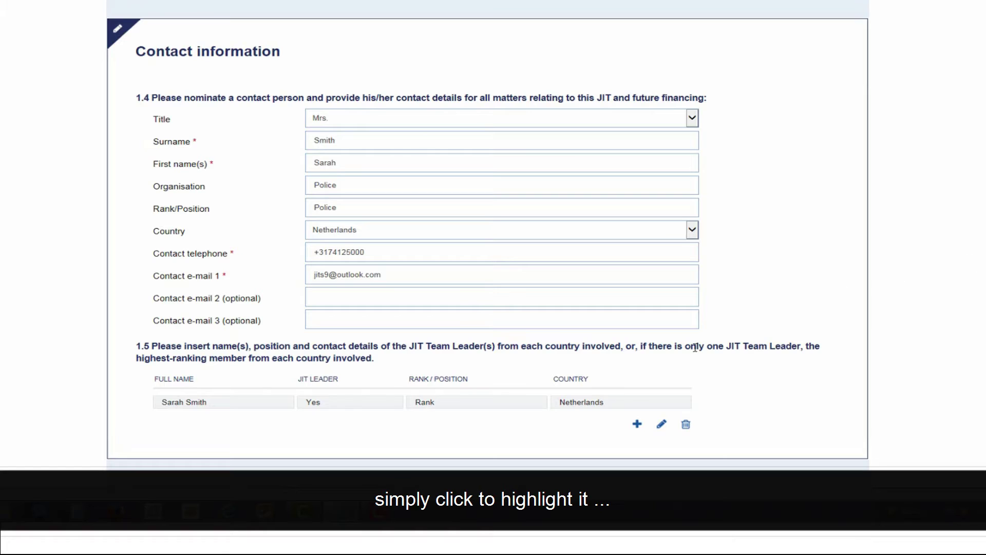
# Delete the only JIT Team Leader row from the section 1.5 table
pyautogui.click(624, 406)
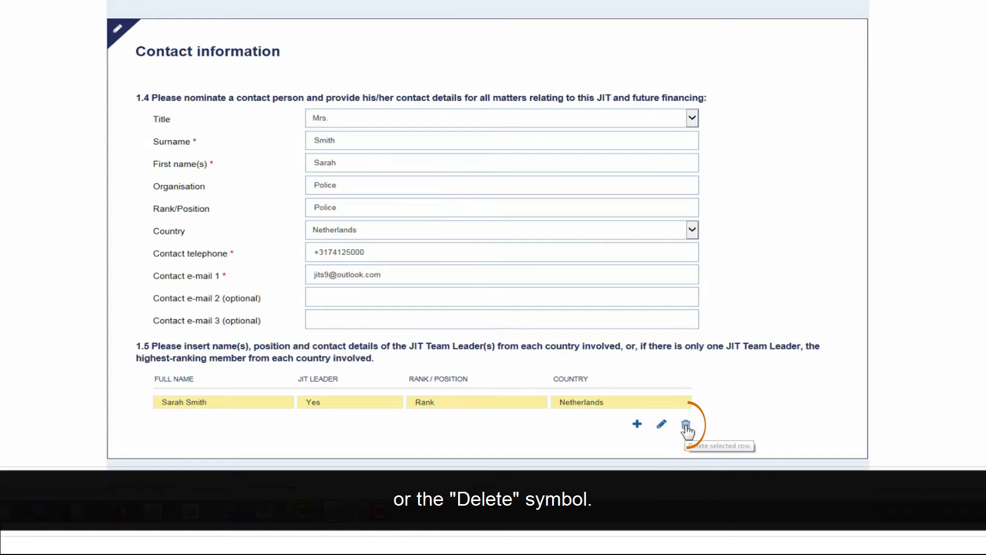
pyautogui.click(686, 426)
pyautogui.click(685, 242)
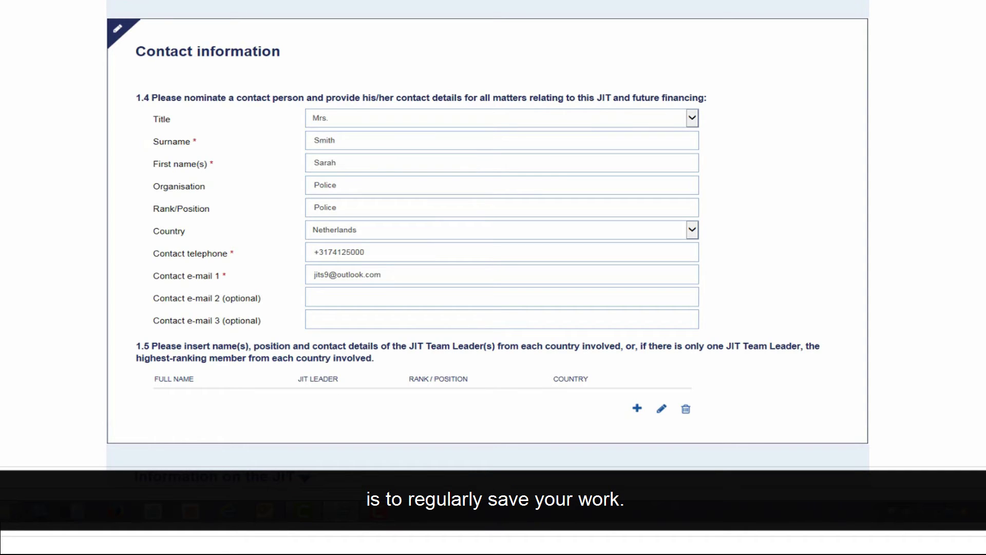
# Save the Operation X form as a draft from the top of the page
pyautogui.scroll(4, 959, 349)
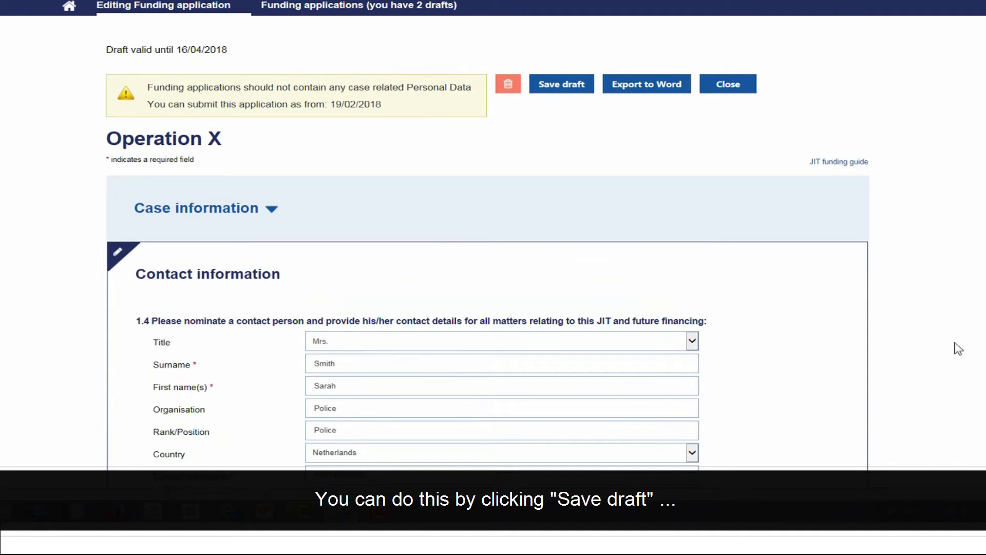
pyautogui.click(565, 85)
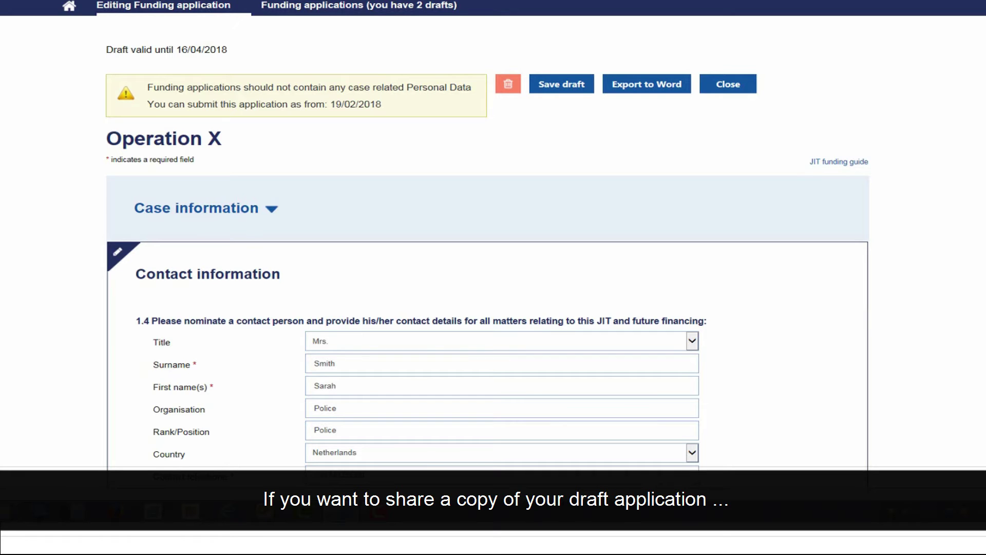
# Export the draft to Word and save FundingApplication.docx in the '01. JIT Attachments' folder
pyautogui.click(663, 87)
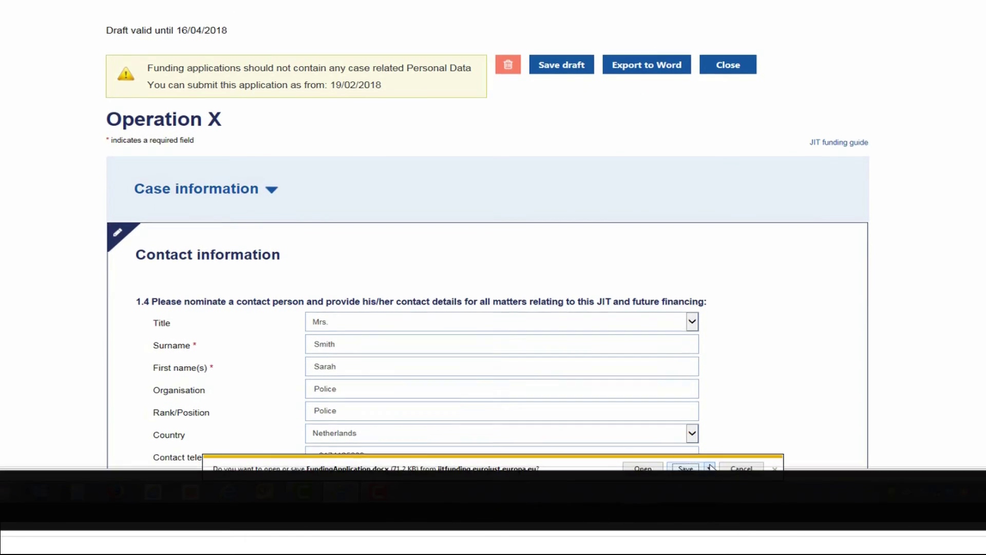
pyautogui.click(710, 458)
pyautogui.click(748, 444)
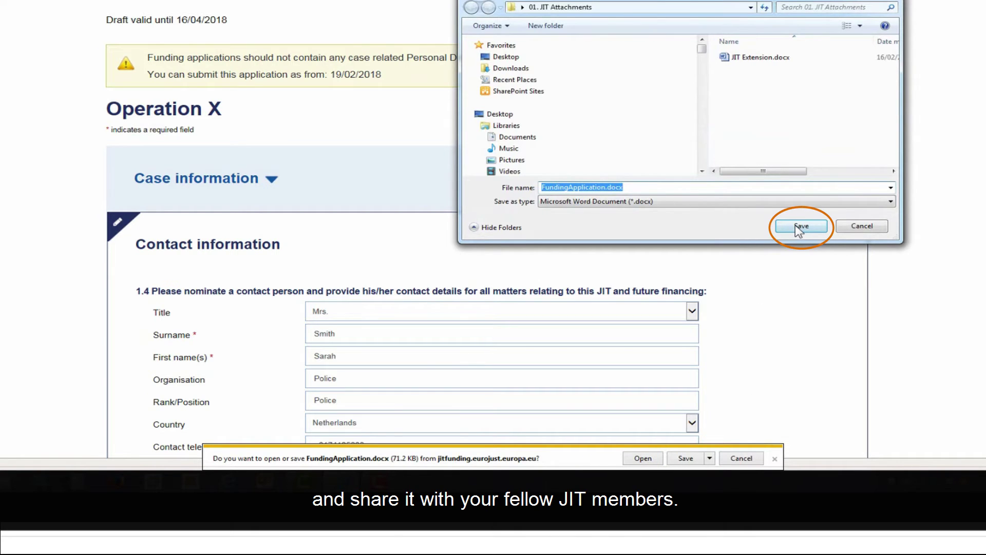
pyautogui.click(800, 226)
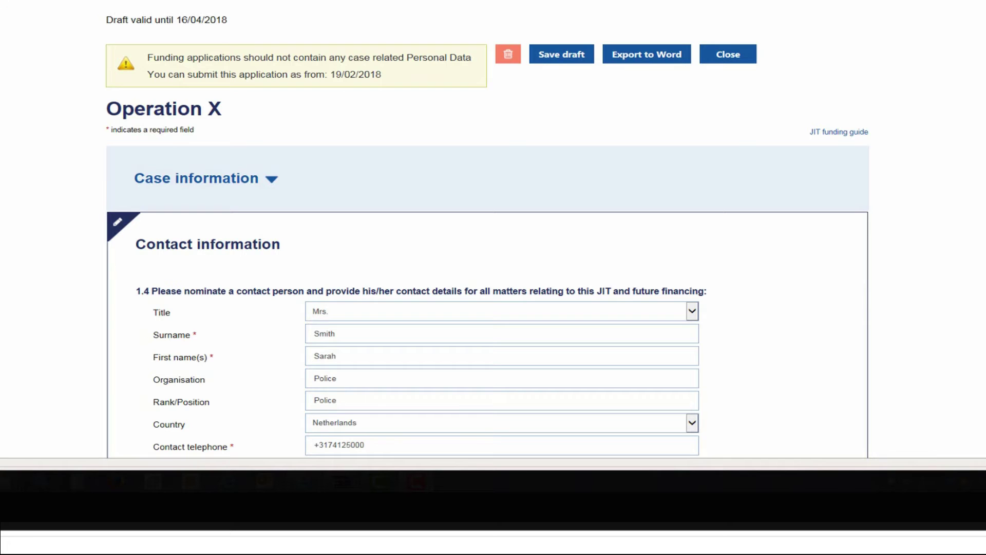
# Add a JIT team leader entry with the leader's surname and 'Police'
pyautogui.scroll(-10, 925, 234)
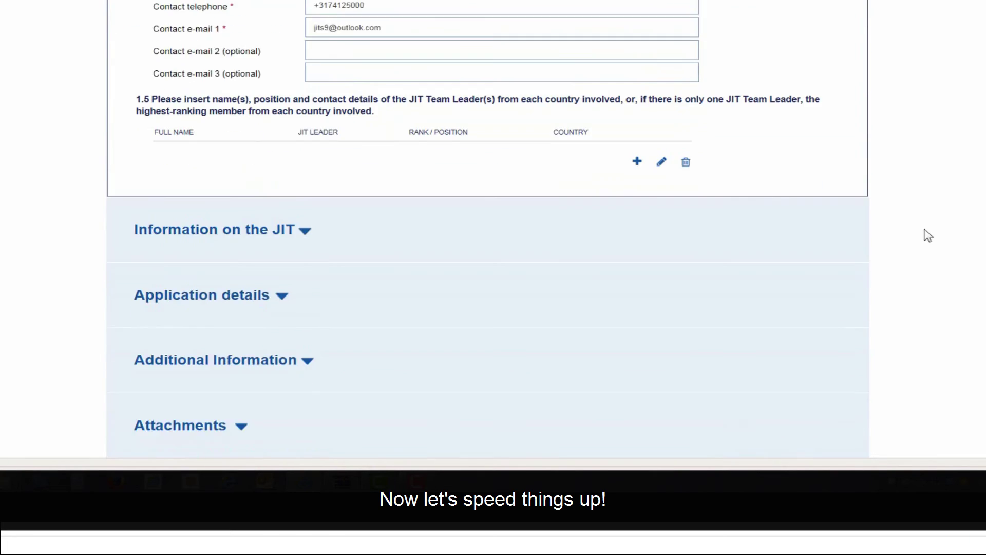
pyautogui.click(637, 77)
pyautogui.click(599, 133)
pyautogui.write('Smith')
pyautogui.press('Tab')
pyautogui.write('Police')
pyautogui.click(576, 238)
# Add Luxembourg and Netherlands as agreement parties, each with a signature date, e.g. 01/01/2018
pyautogui.scroll(10, 390, 288)
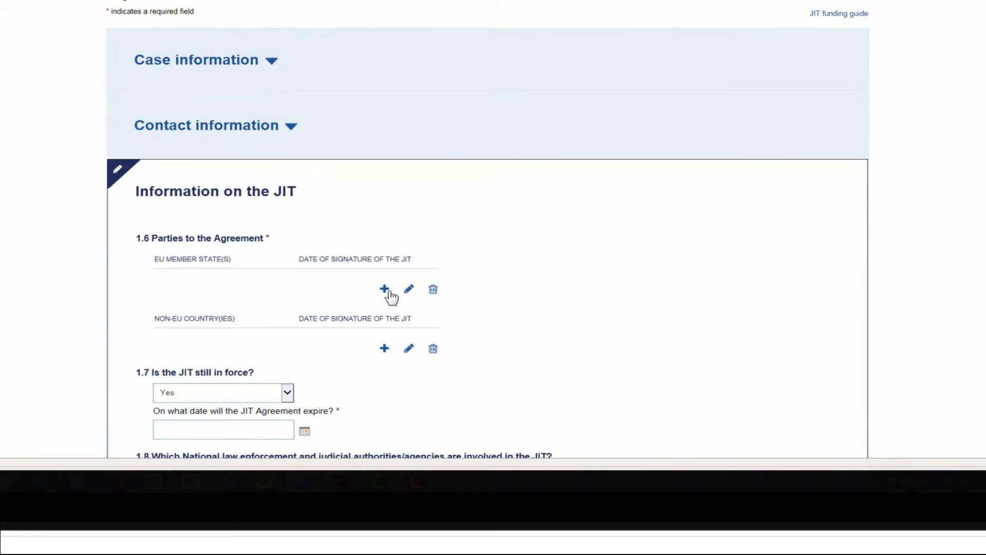
pyautogui.click(384, 289)
pyautogui.click(546, 150)
pyautogui.click(498, 320)
pyautogui.click(480, 176)
pyautogui.click(559, 214)
pyautogui.click(384, 304)
pyautogui.click(546, 150)
pyautogui.click(478, 339)
pyautogui.click(481, 177)
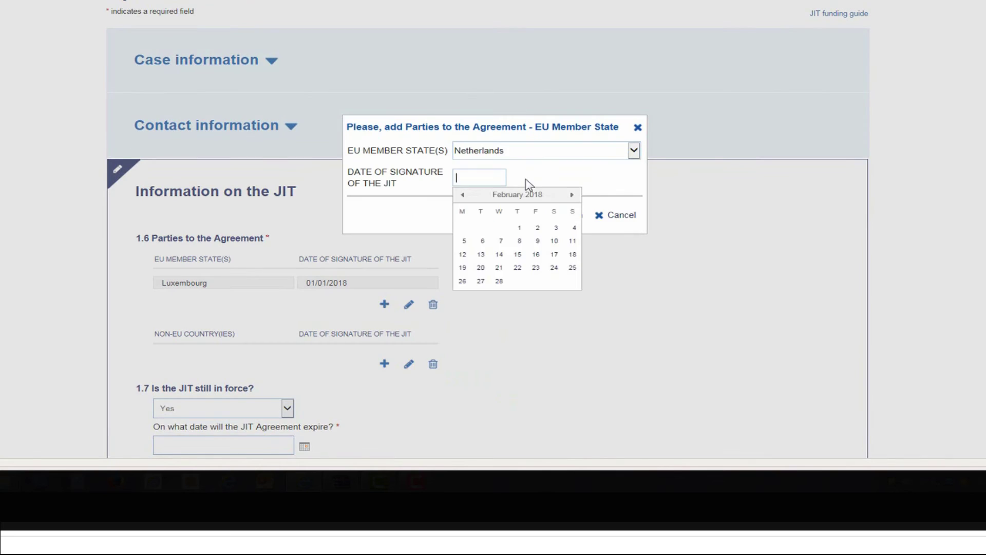
pyautogui.click(559, 213)
# Enter 31/12/2018 as the JIT expiry date
pyautogui.scroll(-5, 556, 232)
pyautogui.write('31/12/2018')
pyautogui.scroll(-3, 346, 216)
# Add Luxembourg and Netherlands authority rows, each with Police and the bank IBAN
pyautogui.click(606, 131)
pyautogui.click(765, 106)
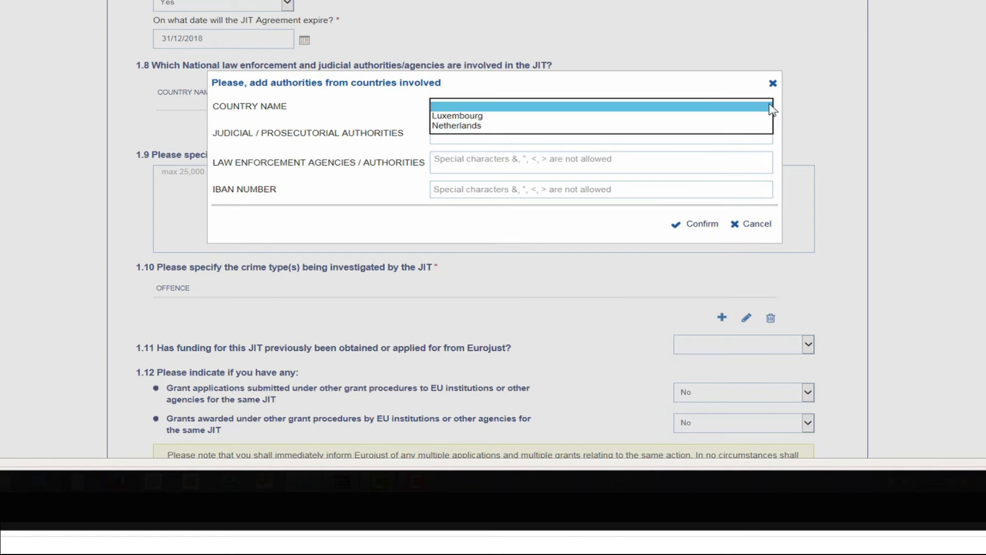
pyautogui.click(462, 113)
pyautogui.click(483, 162)
pyautogui.write('Police')
pyautogui.click(524, 189)
pyautogui.write('LUXBANK51690198100190')
pyautogui.click(694, 224)
pyautogui.click(605, 146)
pyautogui.click(765, 107)
pyautogui.click(462, 119)
pyautogui.write('Police')
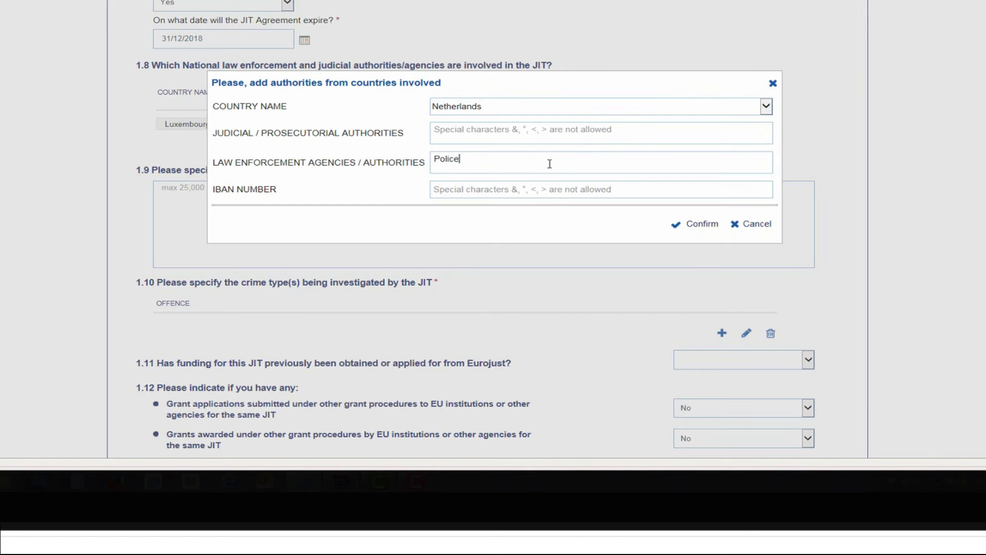
pyautogui.write('NLBANK51690198100190')
pyautogui.click(694, 224)
# Enter 'Purpose of my JIT...' in 1.9, add Money laundering under 1.10, answer No to 1.11
pyautogui.click(308, 220)
pyautogui.write('Purpose of my JIT...')
pyautogui.scroll(-3, 514, 257)
pyautogui.click(722, 180)
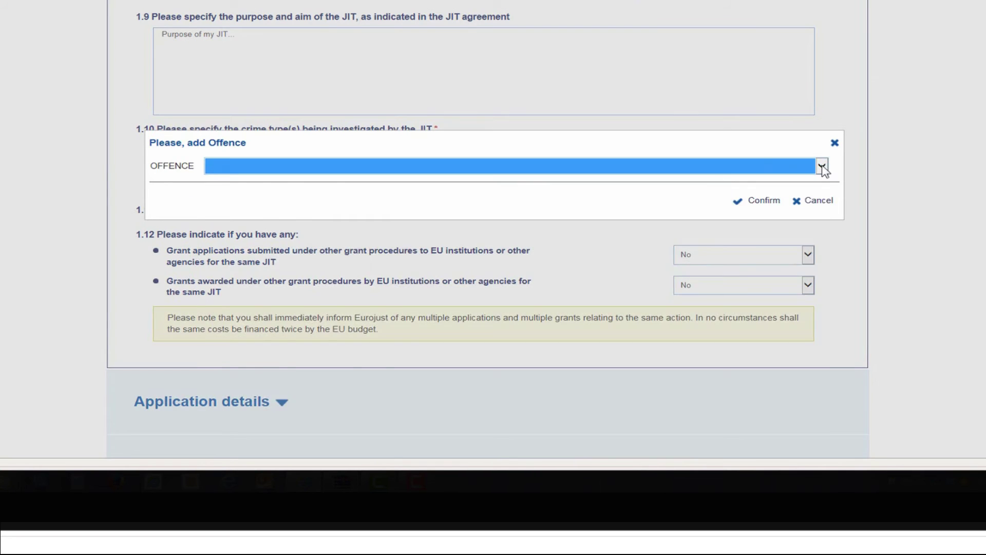
pyautogui.click(822, 165)
pyautogui.click(462, 256)
pyautogui.click(765, 199)
pyautogui.click(808, 224)
pyautogui.click(744, 242)
# Expand Application details and enter 'Not applicable.' as the 2.1 operational needs
pyautogui.click(205, 426)
pyautogui.click(267, 270)
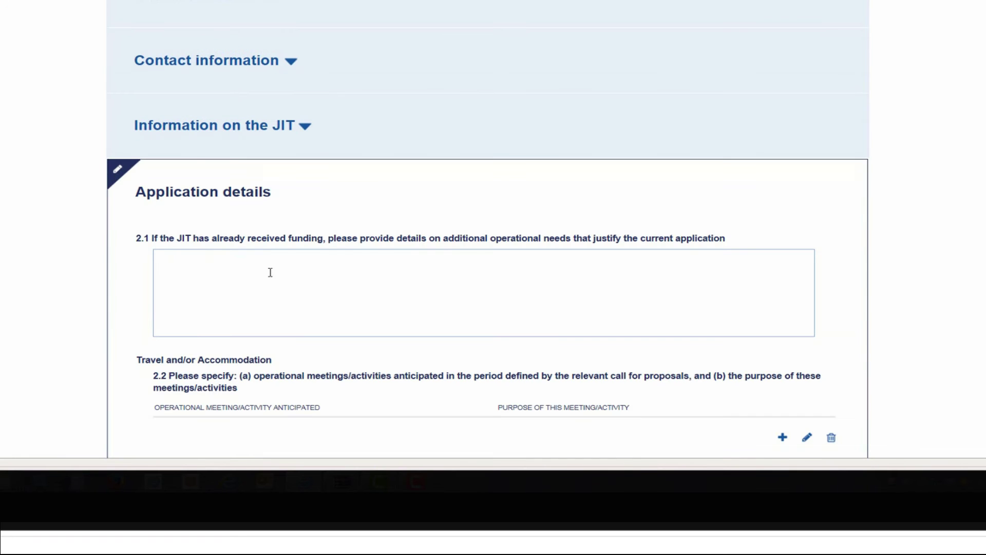
pyautogui.write('Not applicable.')
pyautogui.scroll(-6, 266, 262)
# Add operational meeting 'Meeting 1' described as 'To discuss our JIT' under 2.2
pyautogui.click(782, 100)
pyautogui.write('Meeting 1')
pyautogui.click(493, 165)
pyautogui.write('To discuss our JIT')
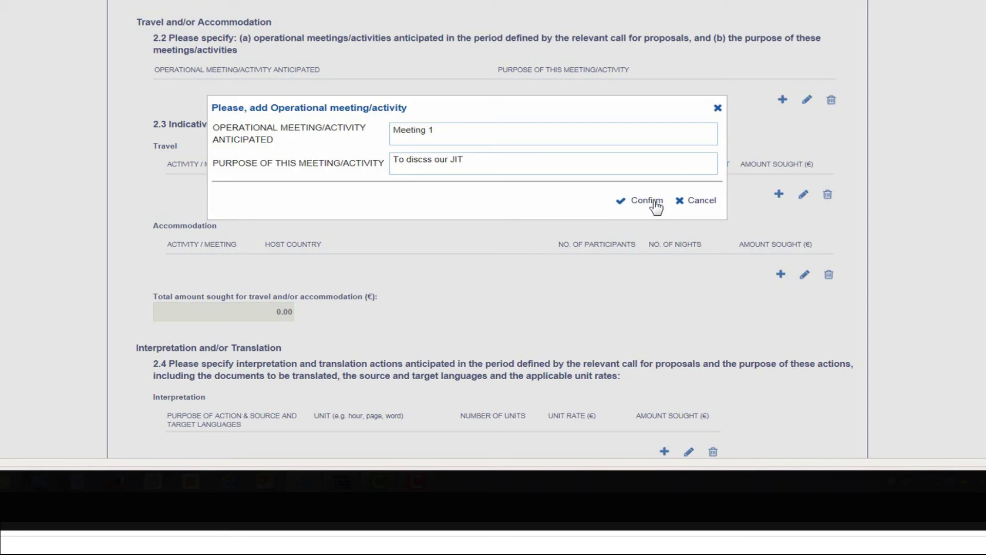
pyautogui.click(651, 201)
# Add a Meeting 1 travel cost from Luxembourg to Netherlands for 2 participants by Flight
pyautogui.click(778, 210)
pyautogui.write('Meeting 1')
pyautogui.click(524, 141)
pyautogui.click(524, 165)
pyautogui.click(394, 376)
pyautogui.click(353, 190)
pyautogui.write('2')
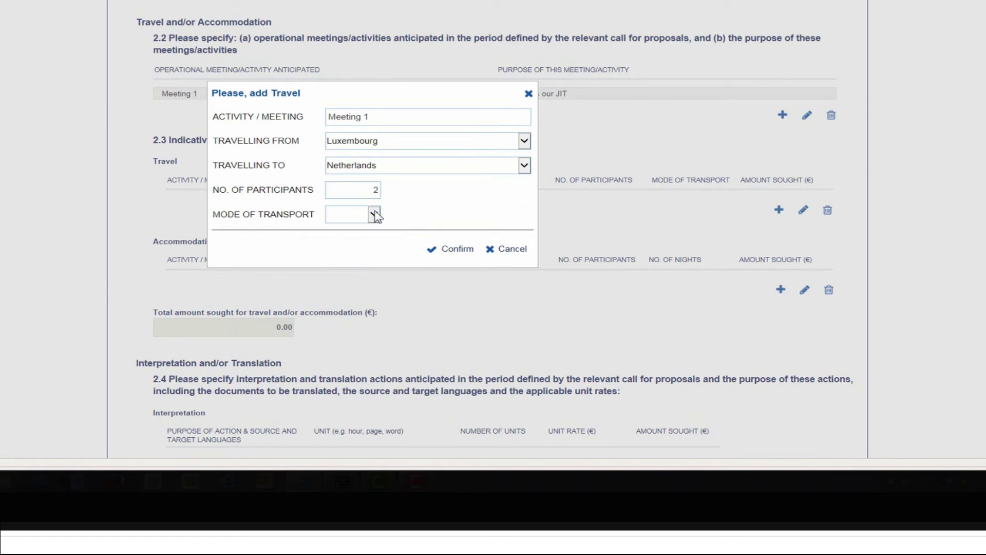
pyautogui.click(374, 214)
pyautogui.click(452, 249)
# Add a Meeting 1 accommodation cost in the Netherlands for 2 participants
pyautogui.click(780, 305)
pyautogui.write('Meeting 1')
pyautogui.click(524, 152)
pyautogui.write('2')
pyautogui.click(452, 235)
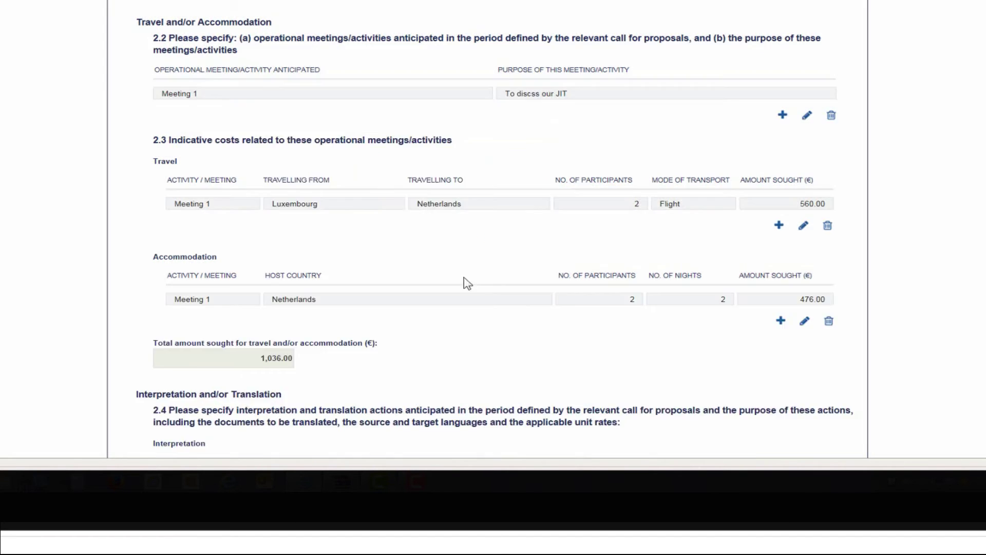
pyautogui.scroll(-6, 465, 282)
pyautogui.click(665, 246)
# Add a translation item 'LU-NL documents': 1000 pages at a rate of 40
pyautogui.write('LU-NL documents')
pyautogui.click(514, 165)
pyautogui.write('Page')
pyautogui.click(370, 189)
pyautogui.write('1000')
pyautogui.click(379, 214)
pyautogui.write('40')
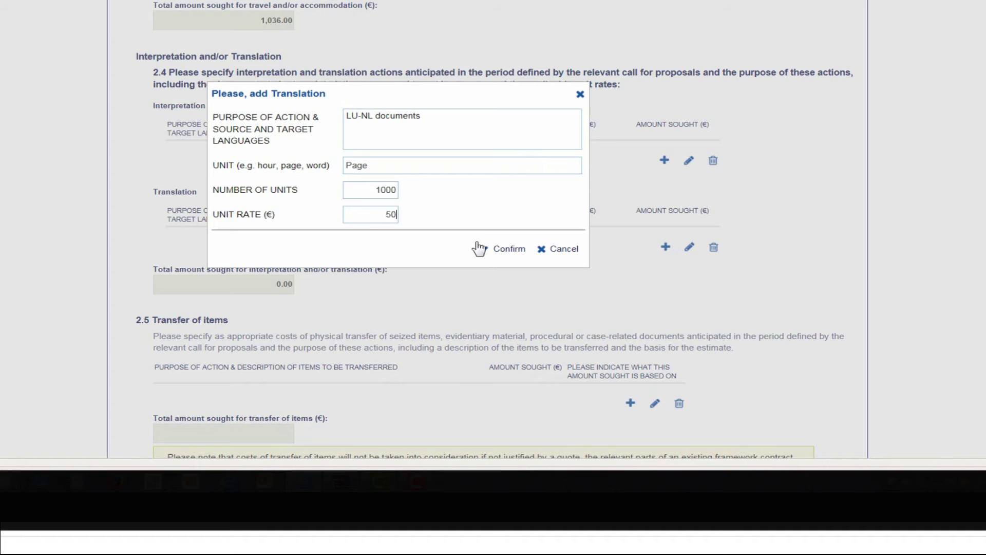
pyautogui.click(480, 248)
# Add 2 mobile phones under 2.6 equipment, justified 'To communicate with our JIT partners'
pyautogui.scroll(-8, 635, 328)
pyautogui.click(729, 240)
pyautogui.click(477, 153)
pyautogui.write('2')
pyautogui.click(677, 153)
pyautogui.write('To communicate with our JIT partners')
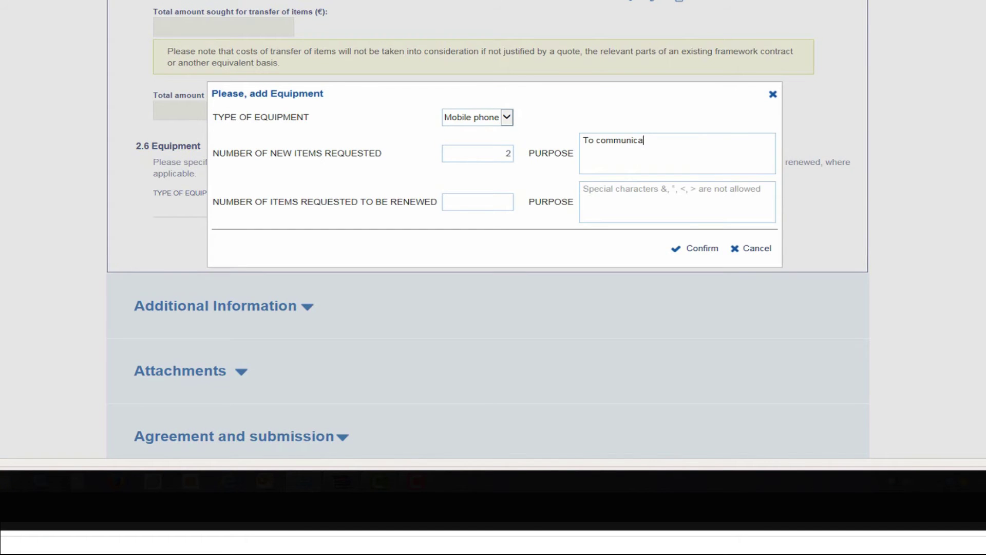
pyautogui.click(696, 252)
pyautogui.scroll(-5, 696, 252)
# Enter 'Modus operandi etc......' in the 2.7 other details box
pyautogui.click(462, 205)
pyautogui.write('Modus operandi etc')
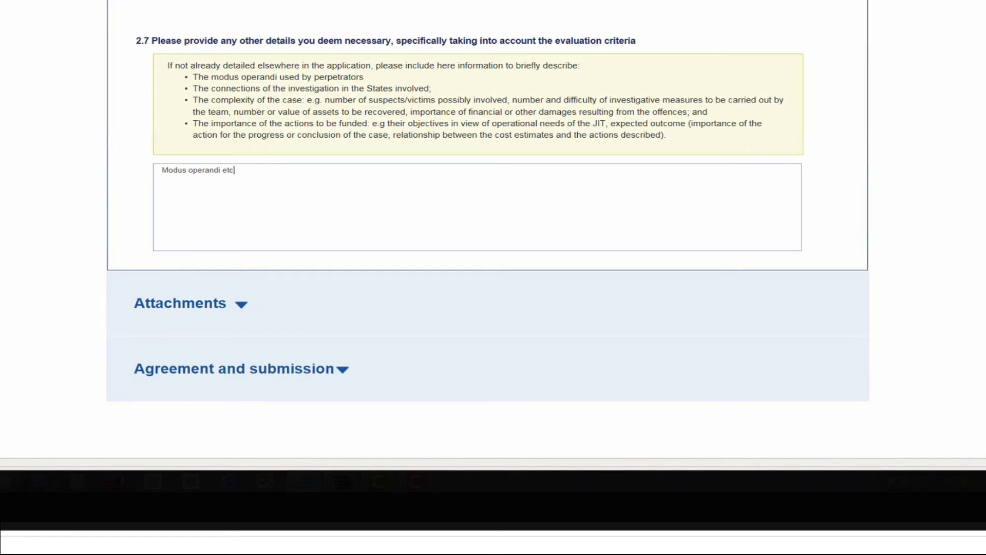
pyautogui.write('......')
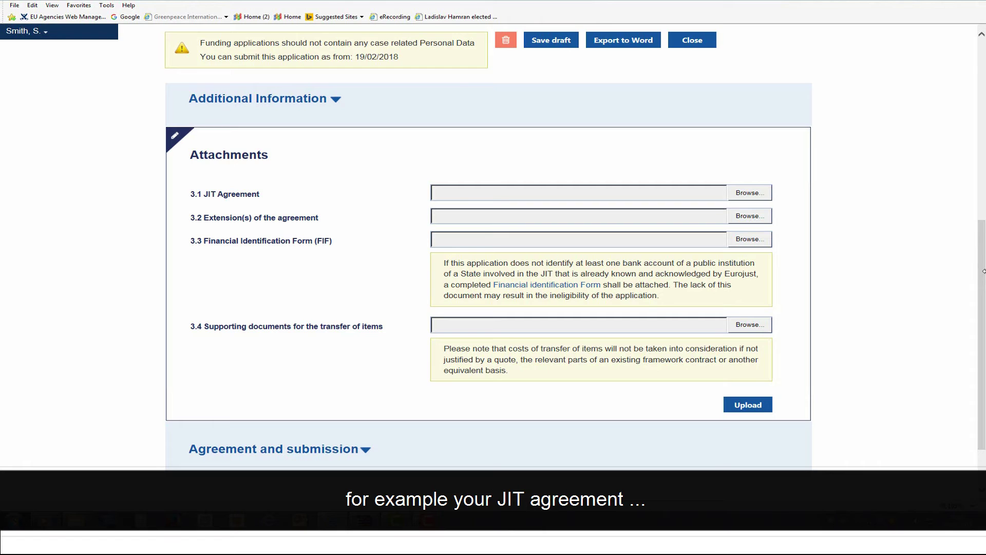
# Select JIT Agreement.pdf as the file for the 3.1 JIT Agreement attachment
pyautogui.click(754, 198)
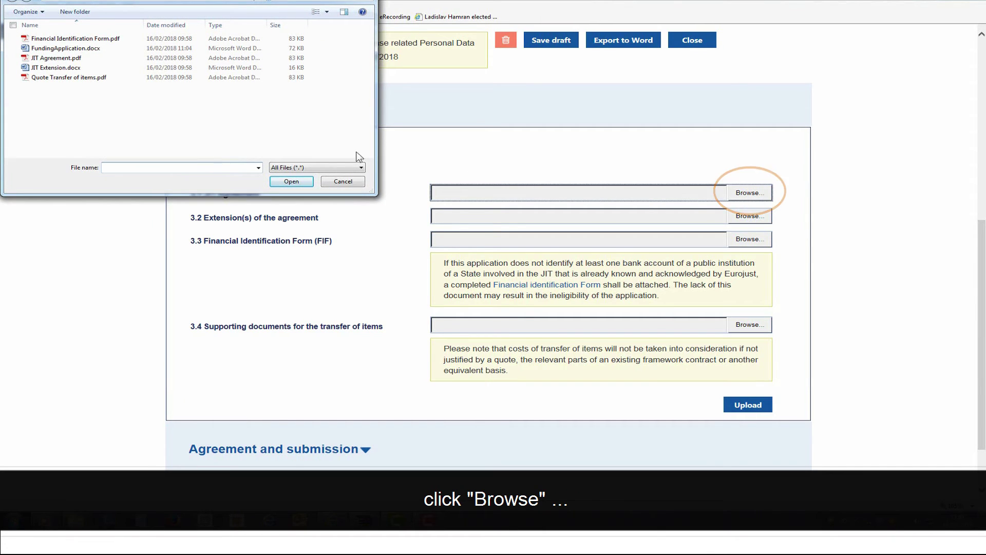
pyautogui.click(68, 59)
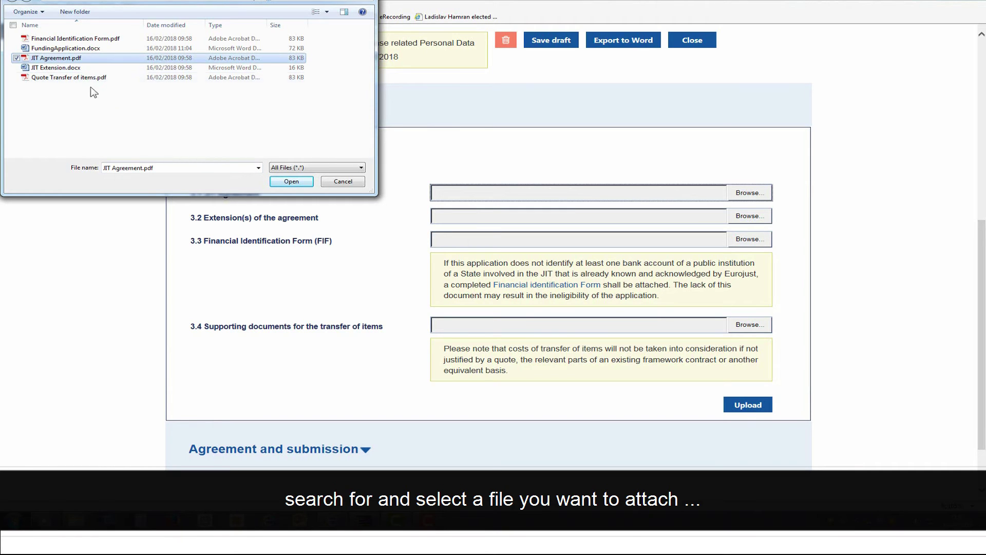
pyautogui.click(292, 182)
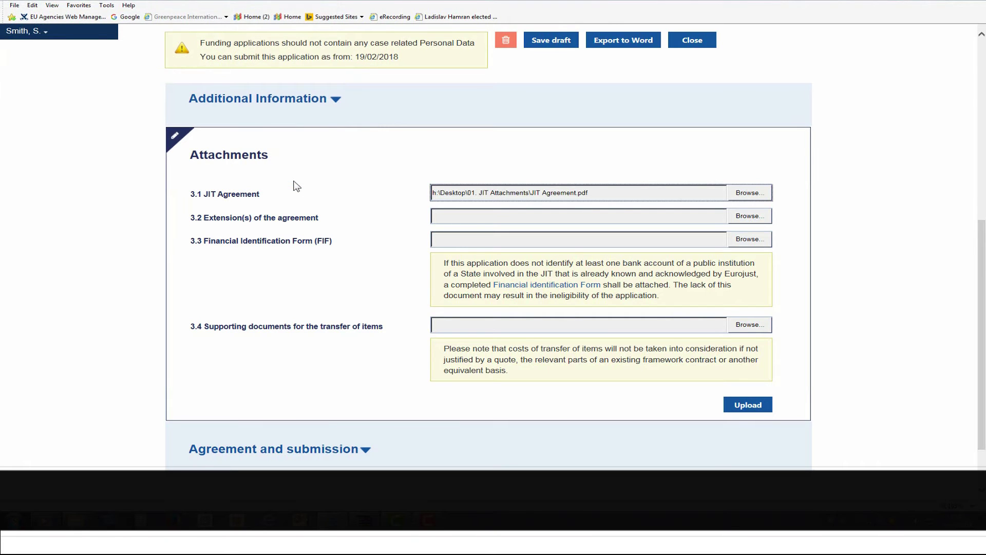
# Upload JIT Agreement.pdf, accept the declaration to submit, and open 2018-01-01_Application.zip
pyautogui.click(759, 406)
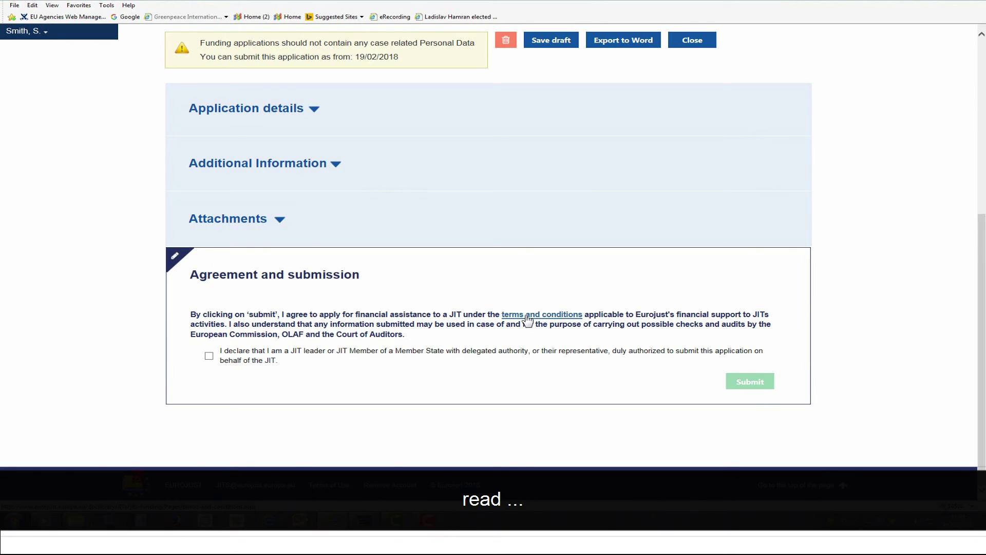
pyautogui.click(209, 356)
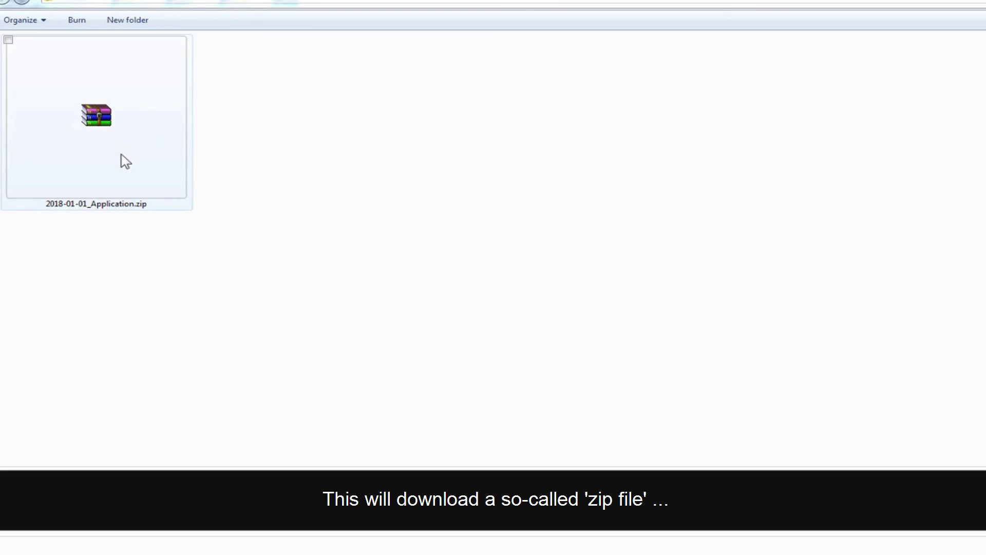
pyautogui.doubleClick(104, 134)
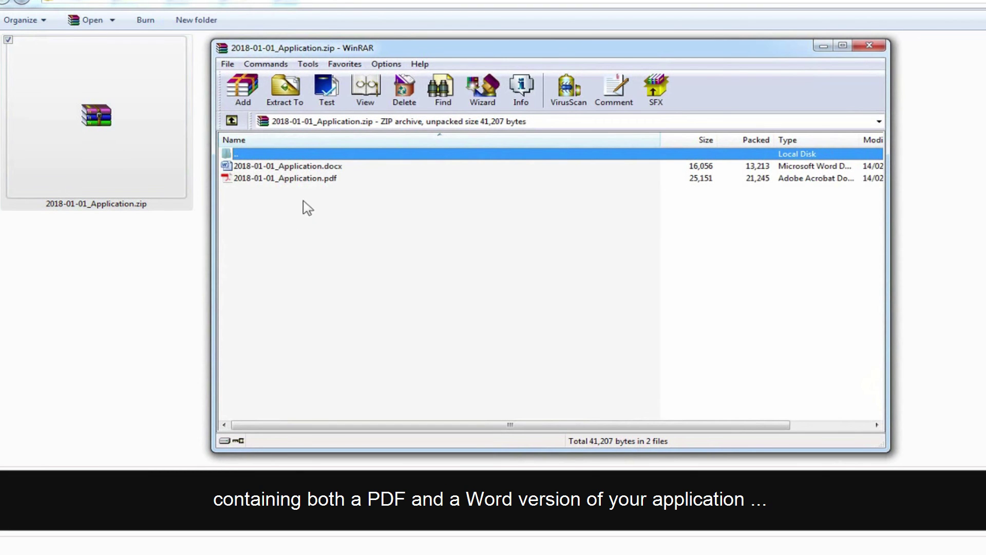